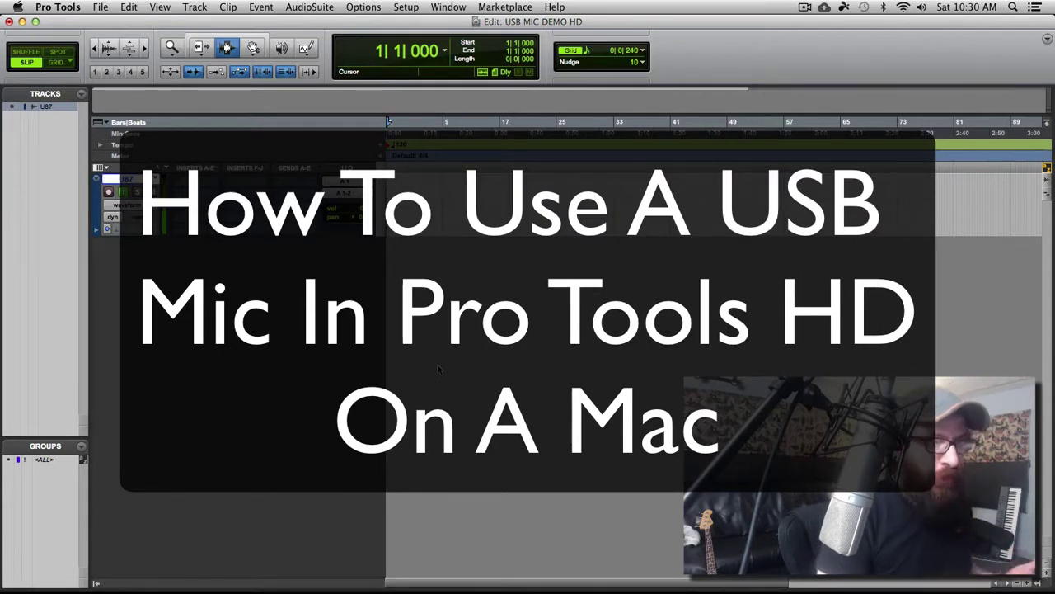
# Step: Create one new mono audio track, Audio 1, below the U87 track
pyautogui.press('super+shift+n')
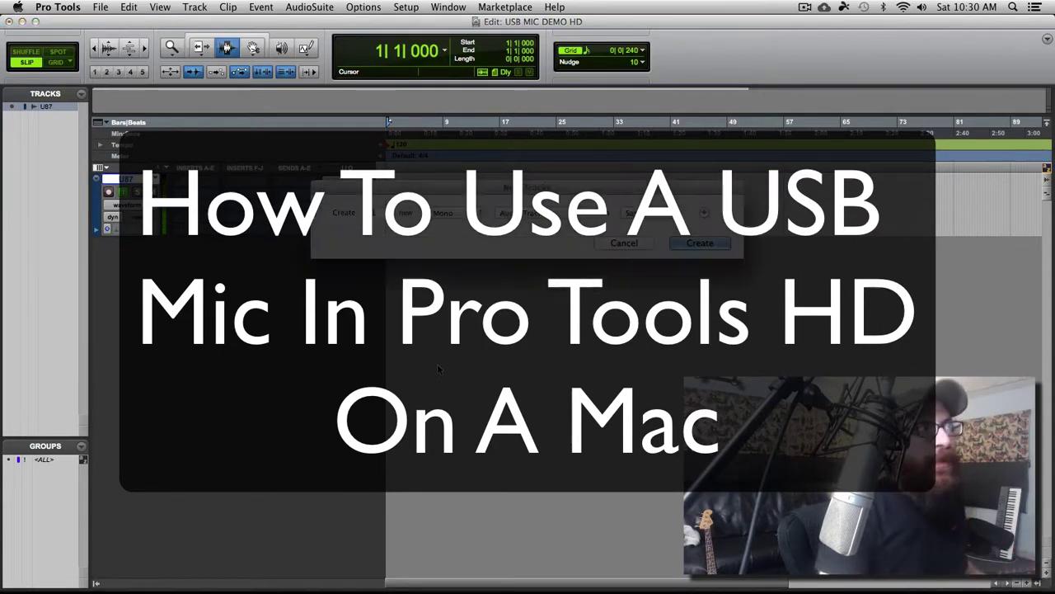
pyautogui.press('Return')
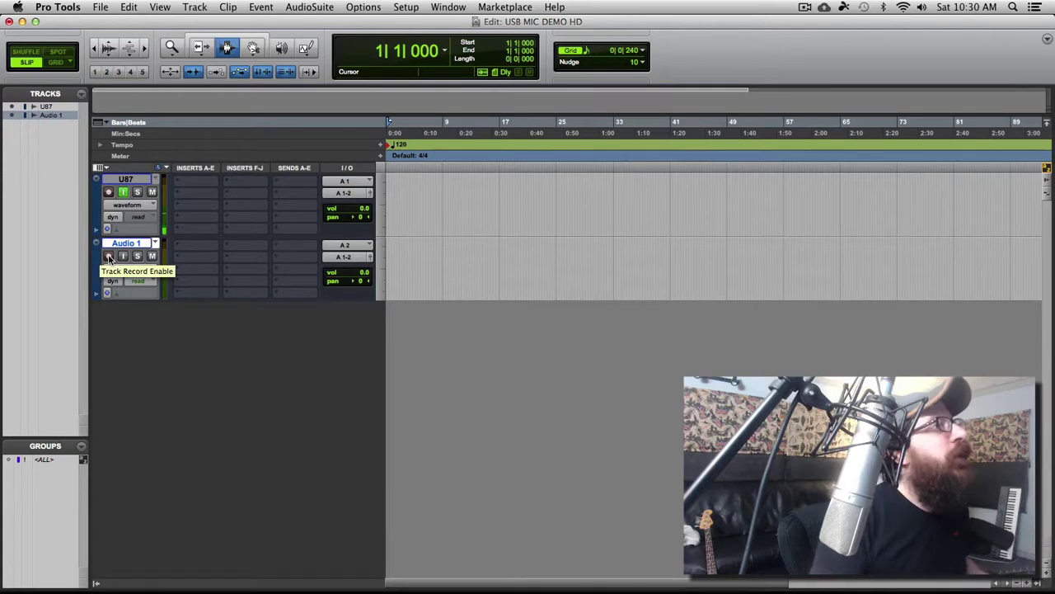
pyautogui.click(350, 246)
pyautogui.moveTo(355, 248)
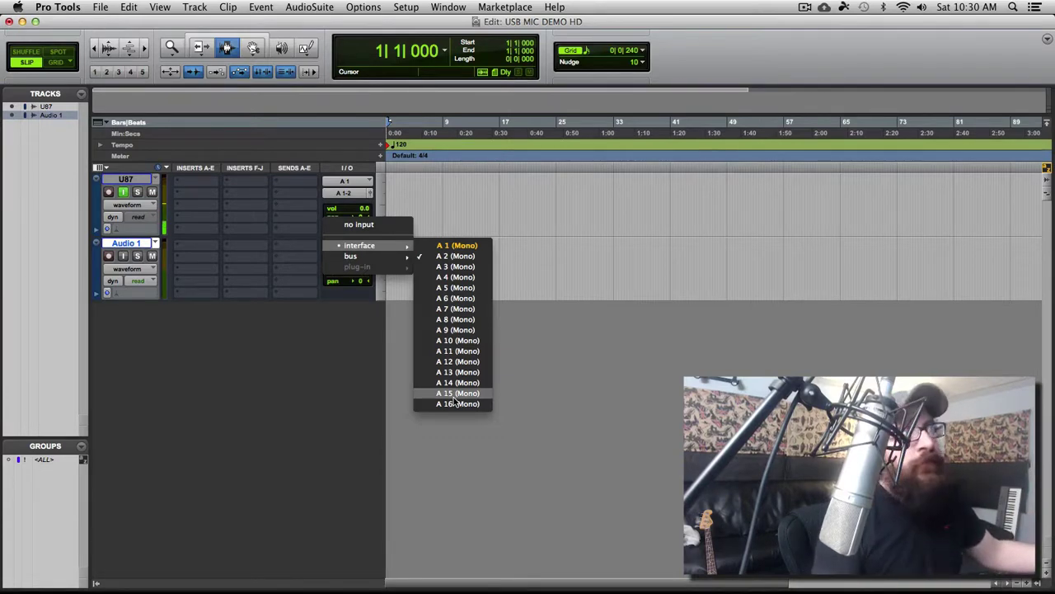
pyautogui.click(592, 258)
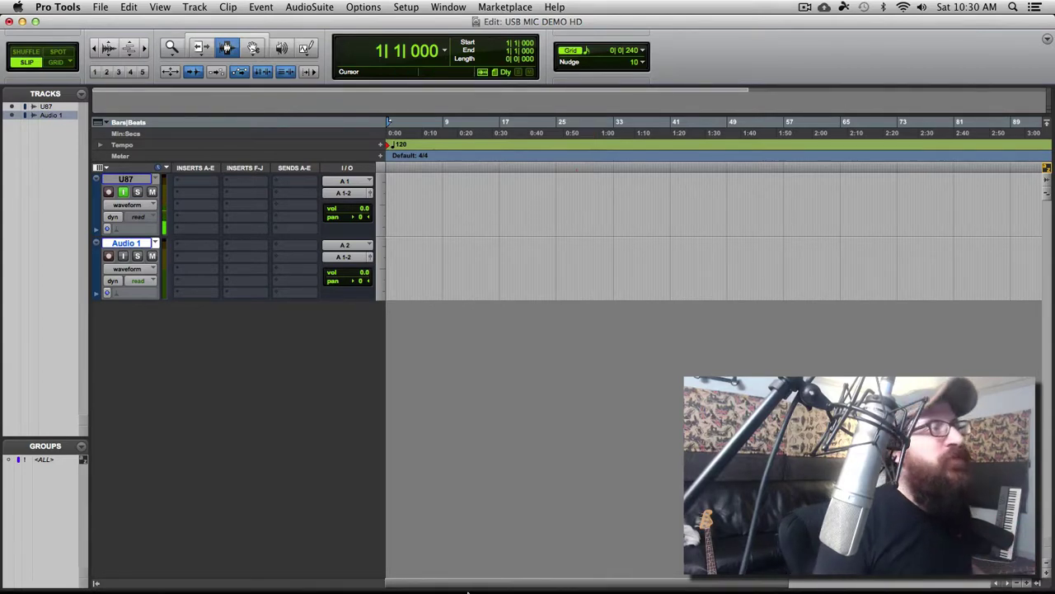
# Step: Launch Audio MIDI Setup from the Applications > Utilities folder in Finder
pyautogui.moveTo(283, 566)
pyautogui.click(173, 565)
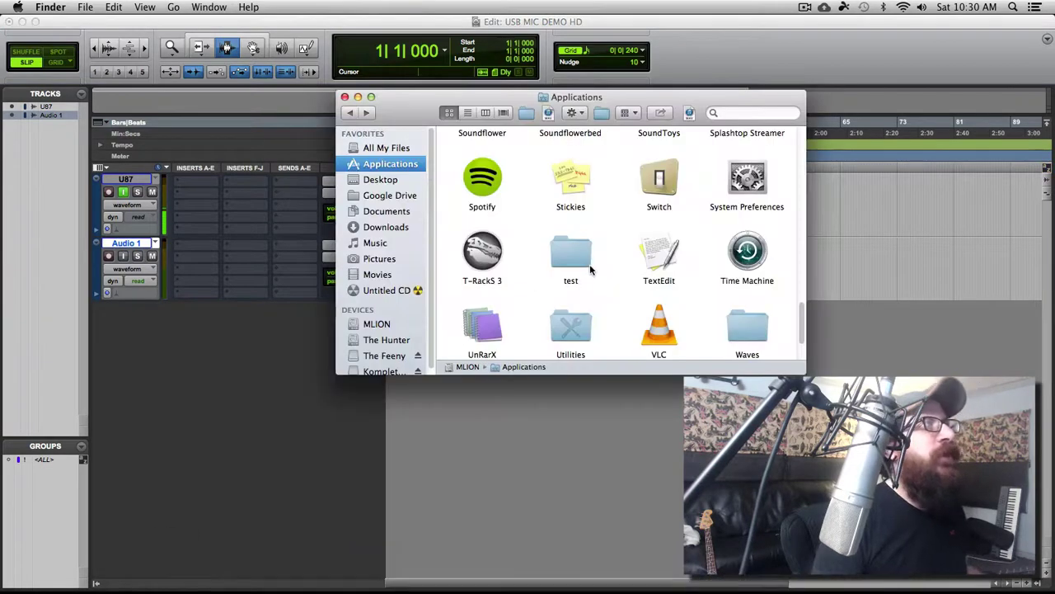
pyautogui.doubleClick(582, 330)
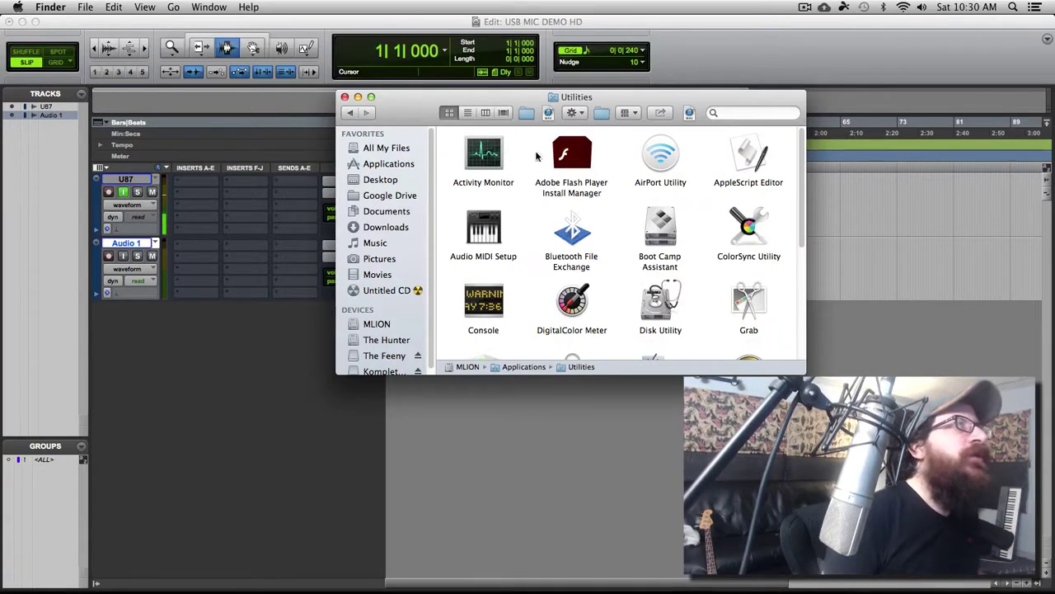
pyautogui.doubleClick(484, 235)
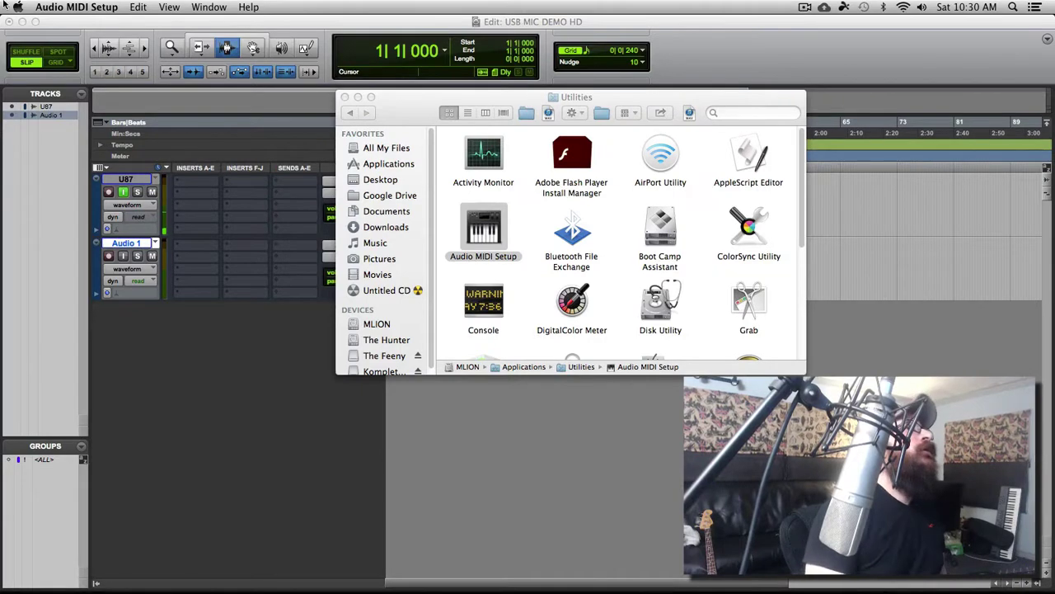
pyautogui.click(207, 7)
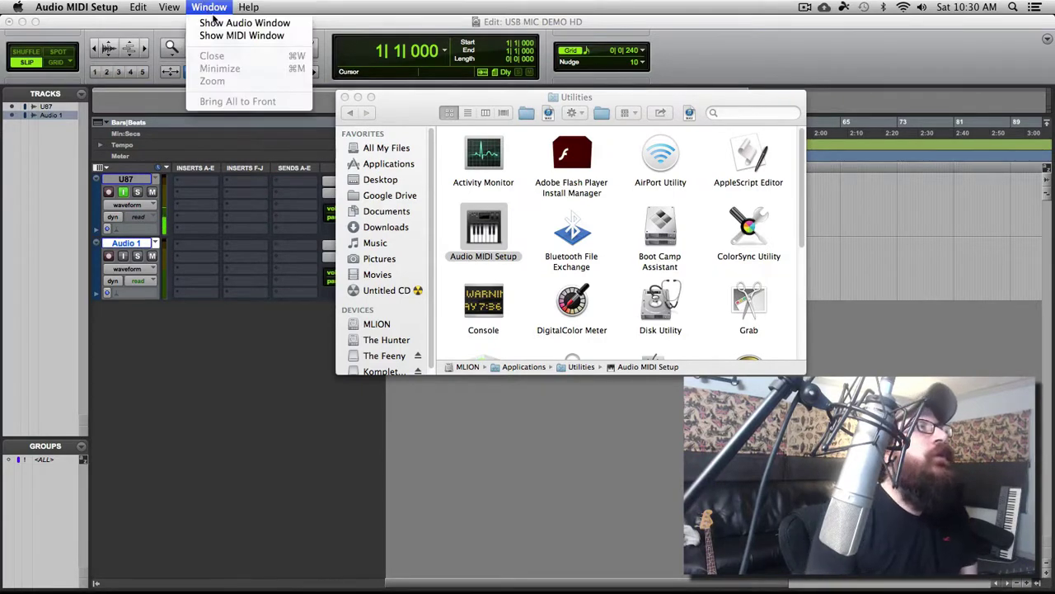
# Step: Enable the RODE NT-USB in the Pro Tools Aggregate I/O device, then return to Pro Tools
pyautogui.click(218, 25)
pyautogui.scroll(-2, 118, 213)
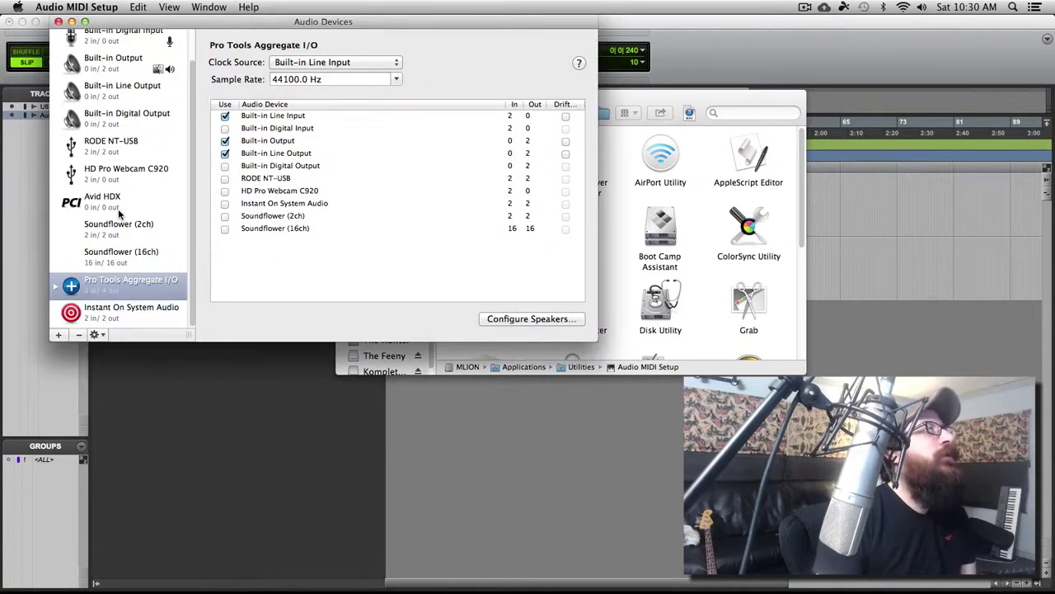
pyautogui.click(119, 288)
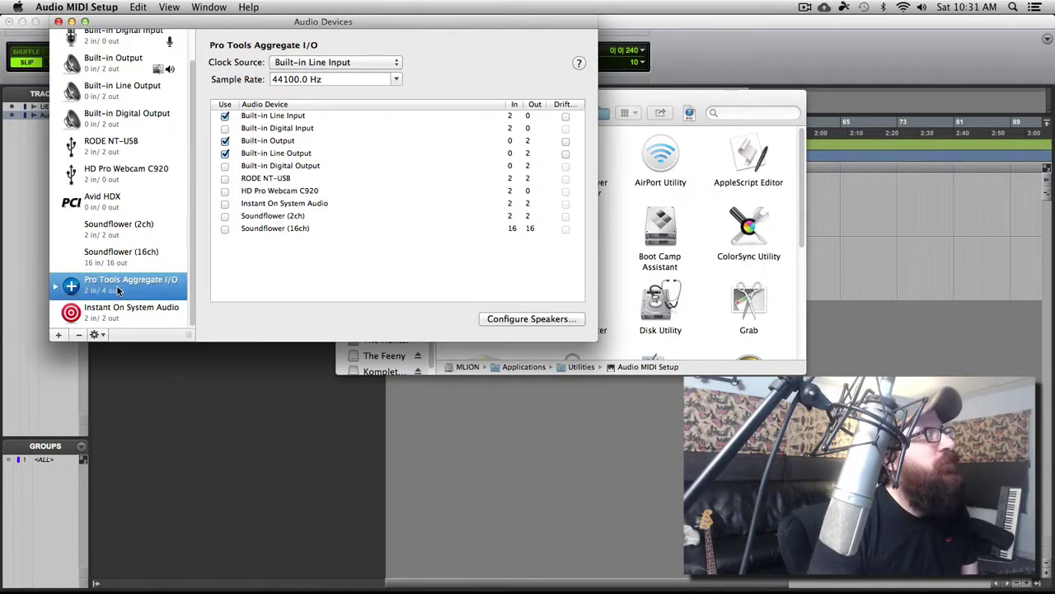
pyautogui.click(225, 179)
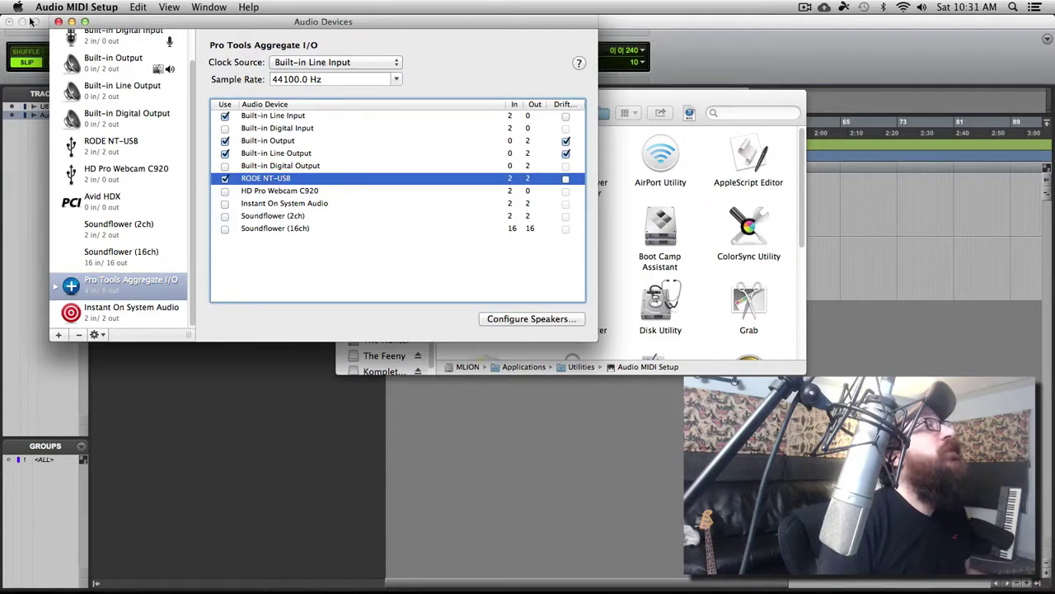
pyautogui.click(736, 52)
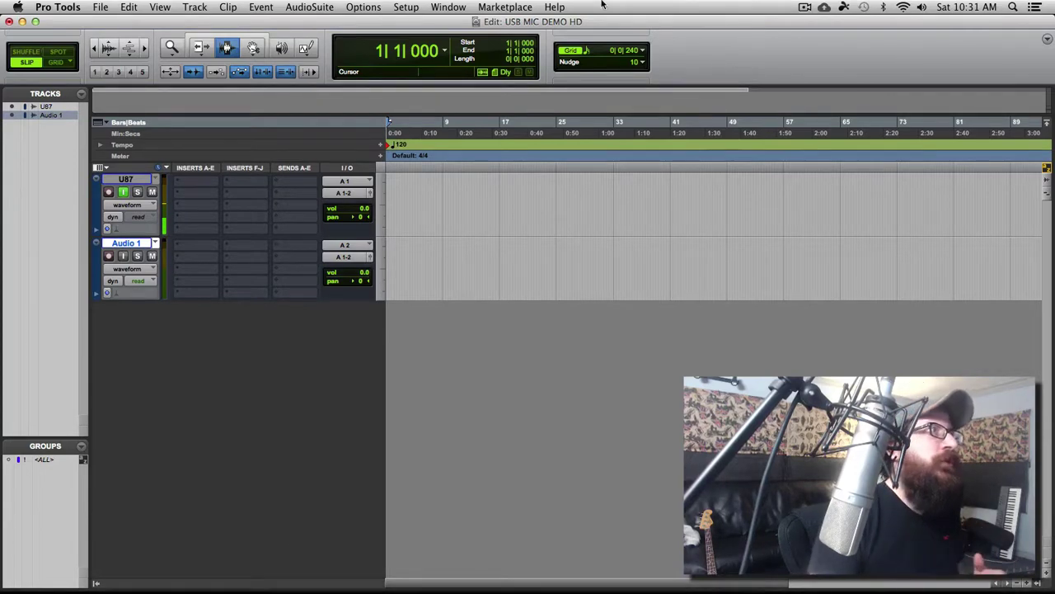
# Step: Choose Pro Tools Aggregate I/O as the playback engine, then save and quit
pyautogui.click(417, 7)
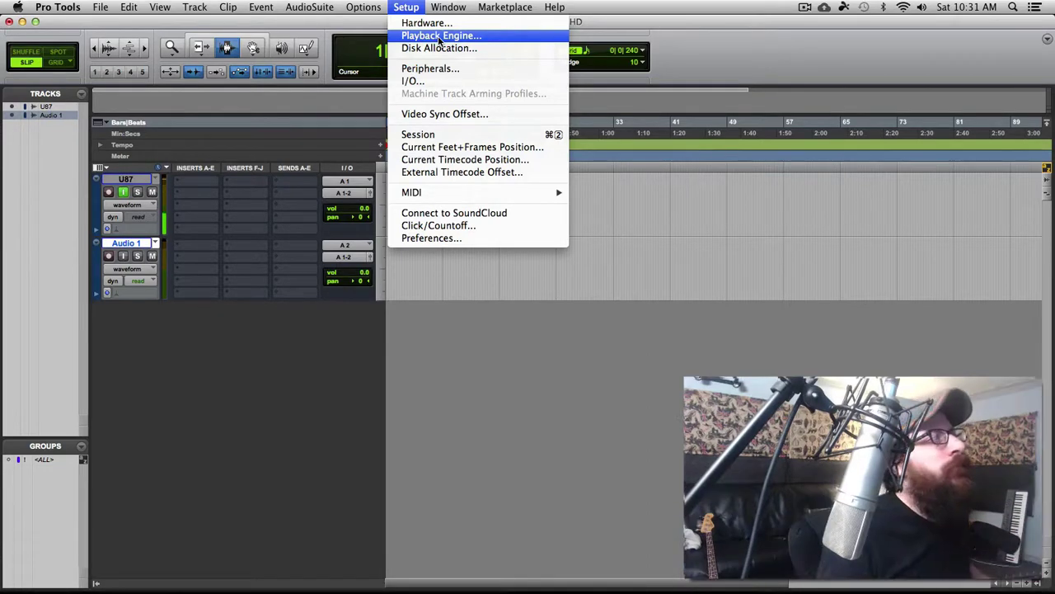
pyautogui.click(440, 36)
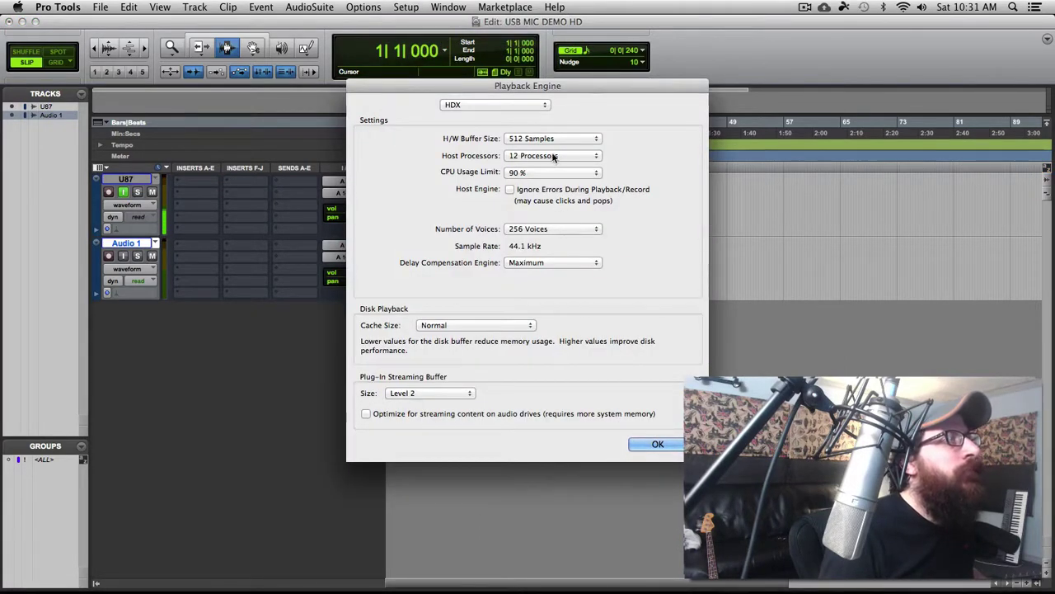
pyautogui.click(517, 106)
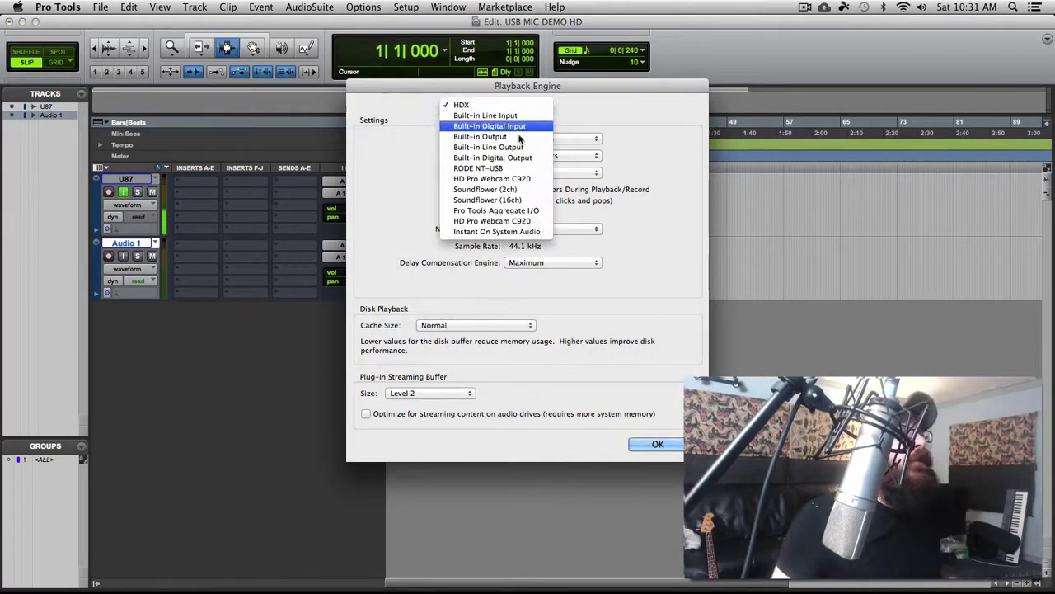
pyautogui.click(520, 210)
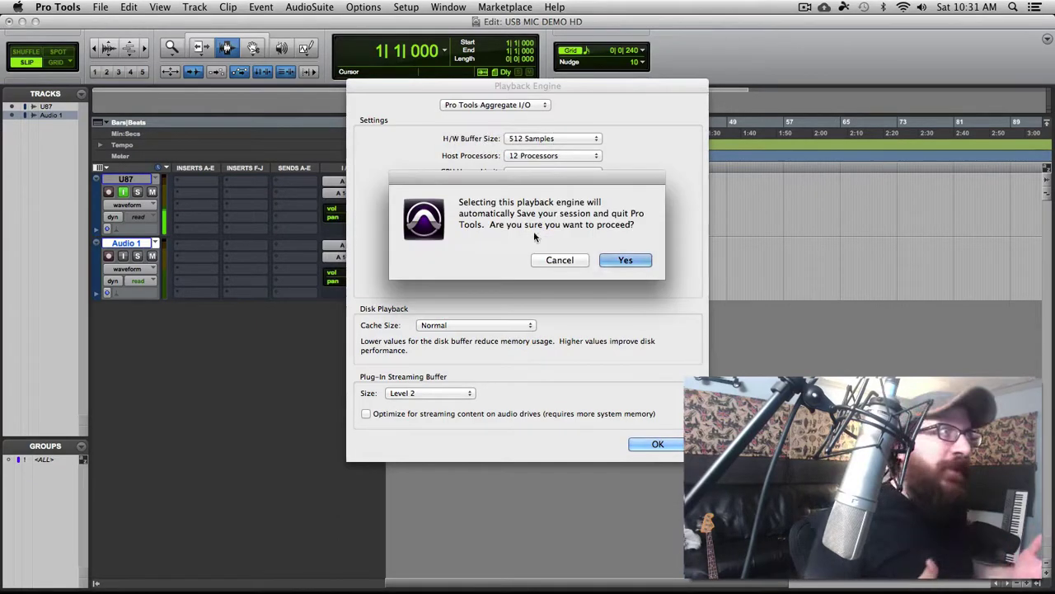
pyautogui.click(629, 260)
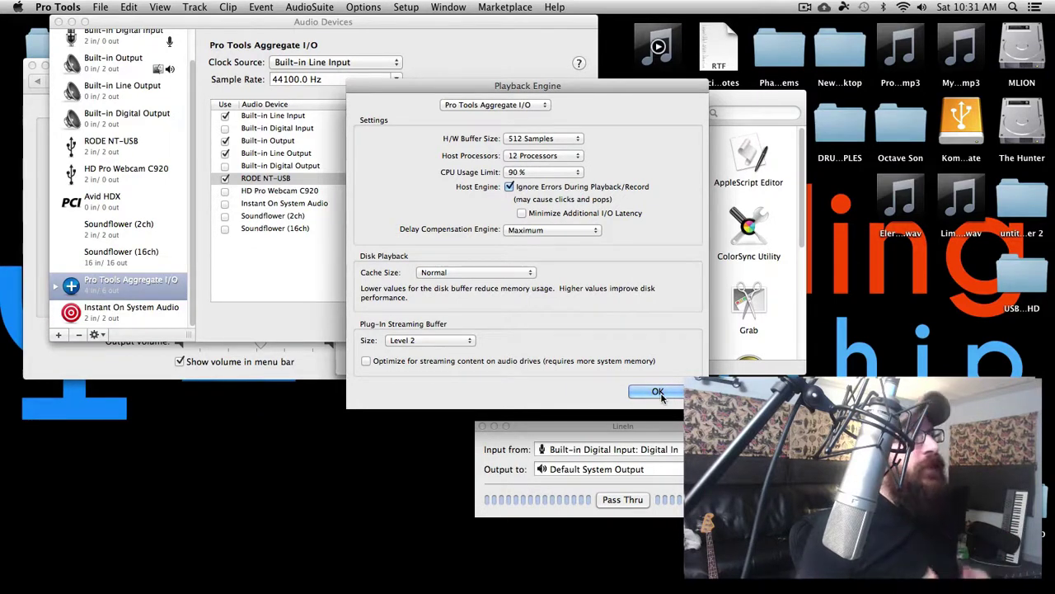
# Step: On relaunch, accept the engine settings, keep Aggregate I/O over HDX, and skip Session Notes
pyautogui.click(657, 392)
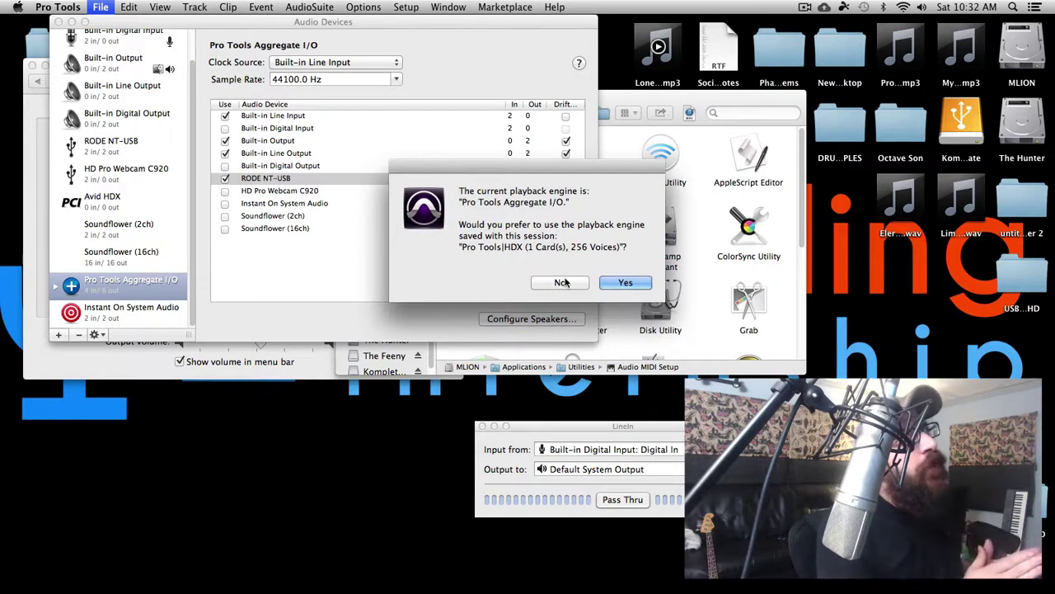
pyautogui.click(561, 283)
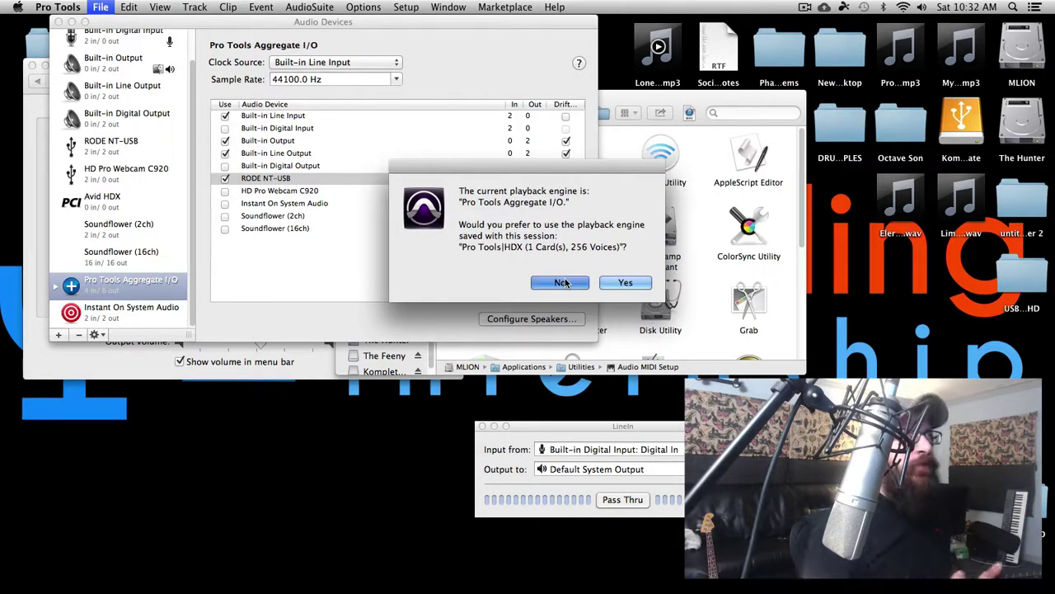
pyautogui.click(576, 369)
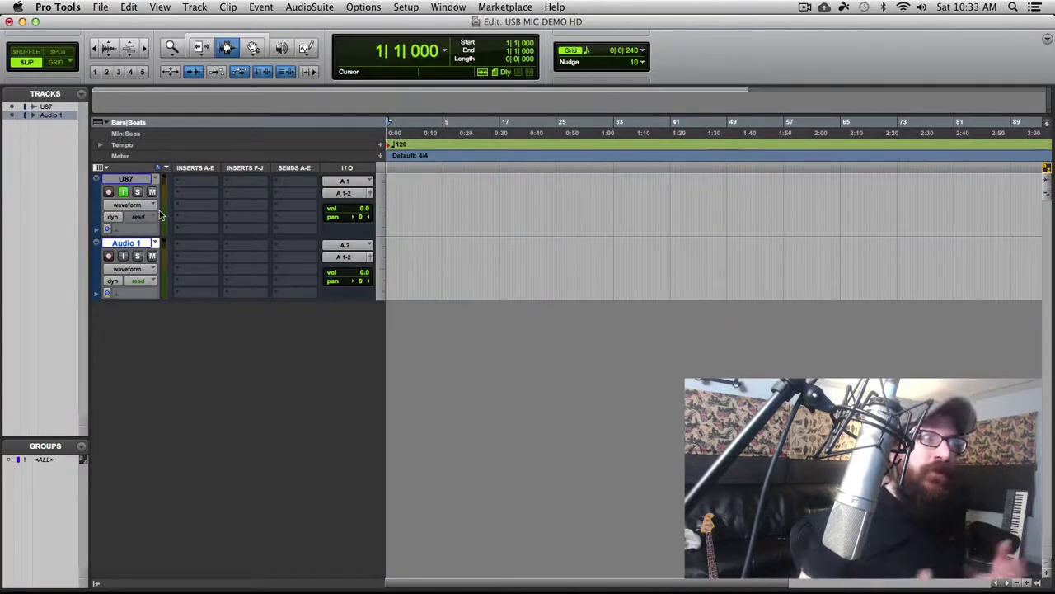
# Step: Return the edit position to the session start and select the Audio 1 track
pyautogui.click(464, 246)
pyautogui.press('Return')
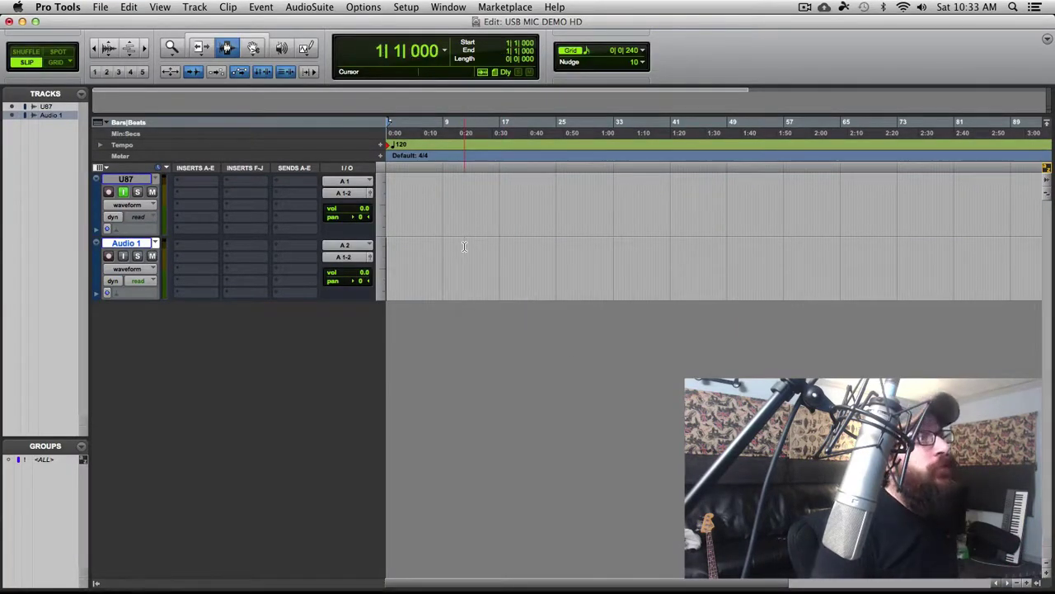
pyautogui.click(118, 242)
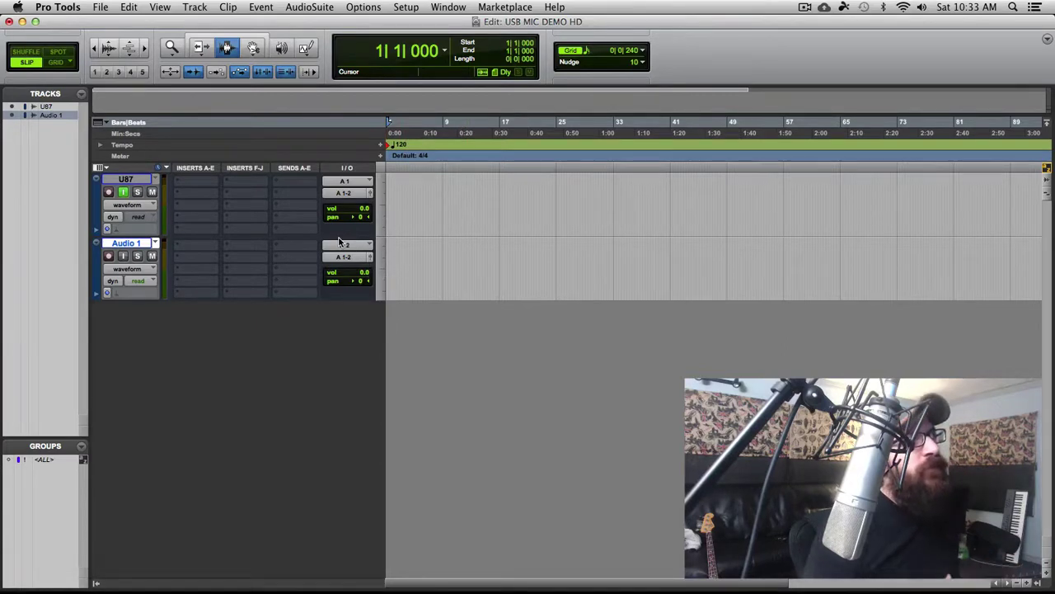
# Step: Review Audio 1's available inputs A 1–A 16 without changing its A 2 input
pyautogui.click(347, 245)
pyautogui.click(349, 249)
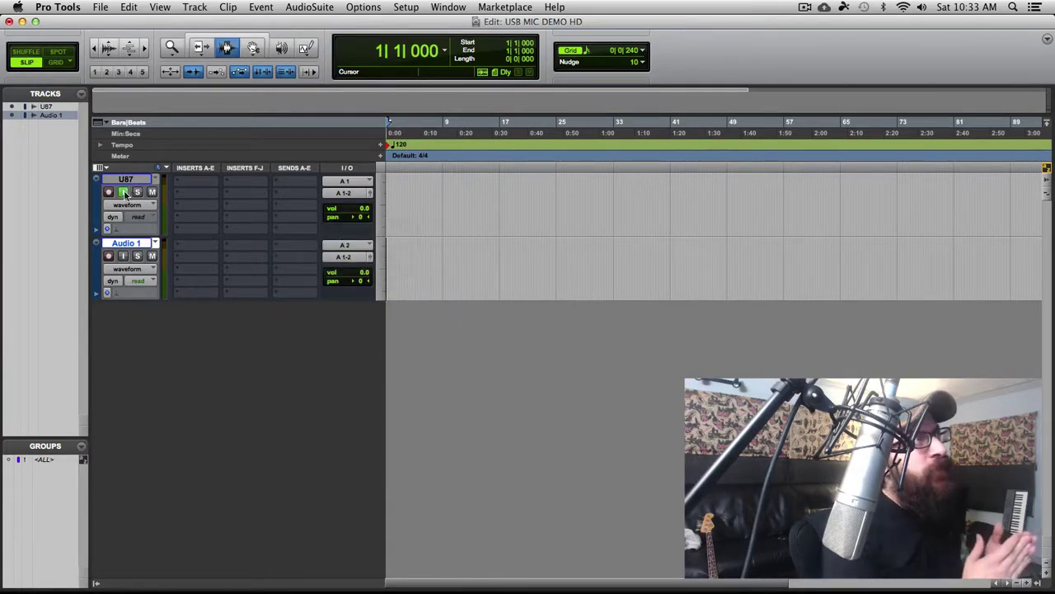
pyautogui.click(350, 249)
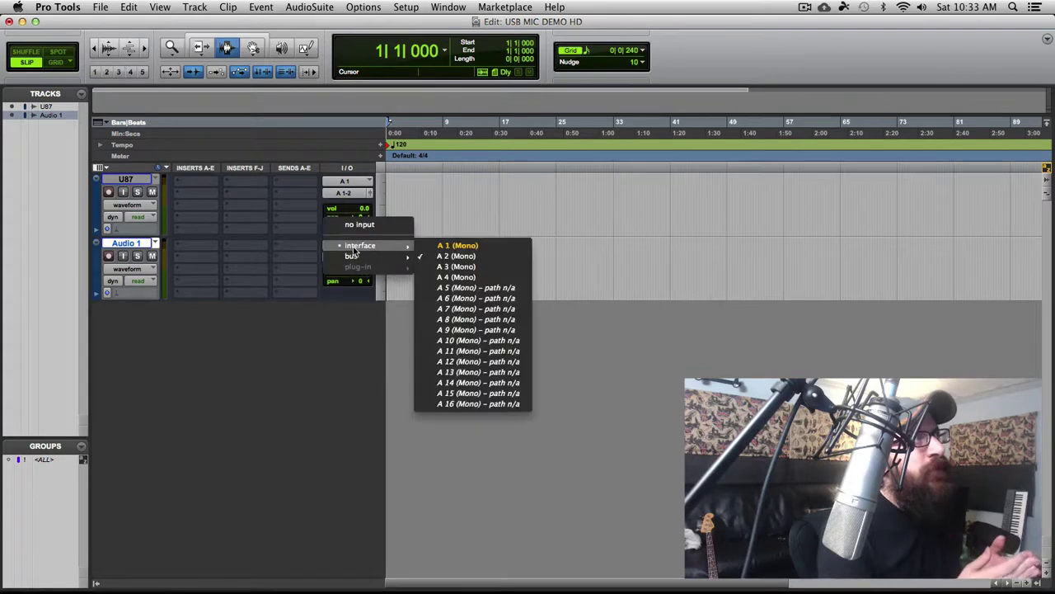
pyautogui.click(585, 257)
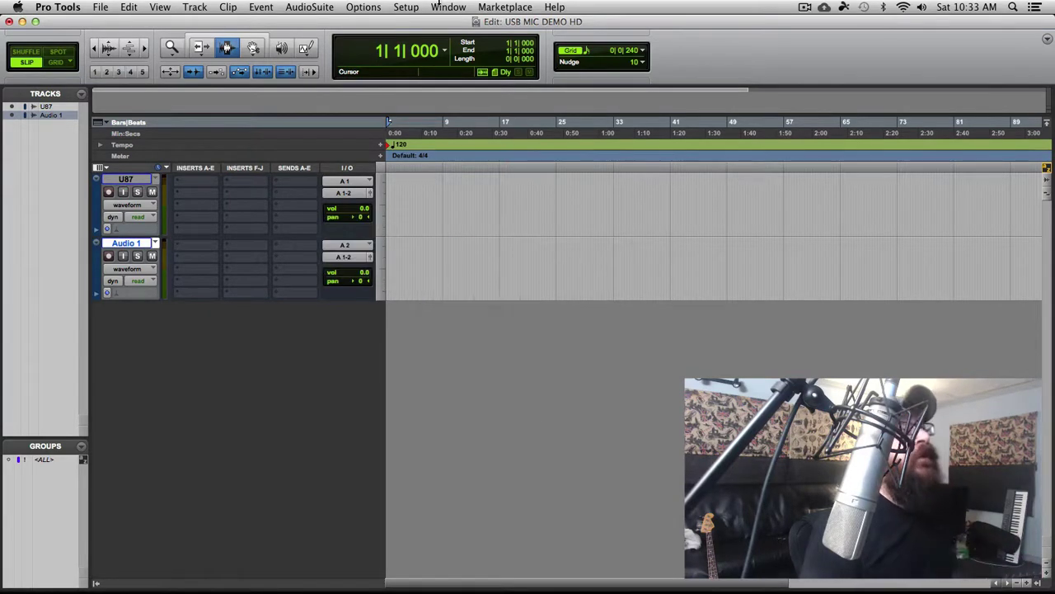
pyautogui.click(404, 6)
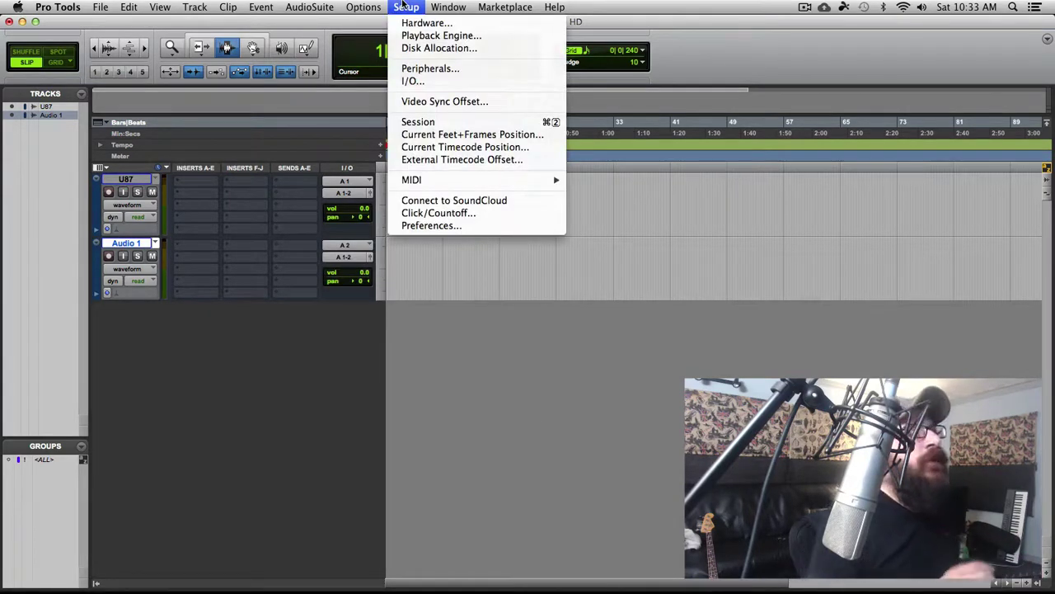
# Step: In I/O Setup, create a mono input path named 'USB MIC' mapped to interface input 3
pyautogui.click(427, 83)
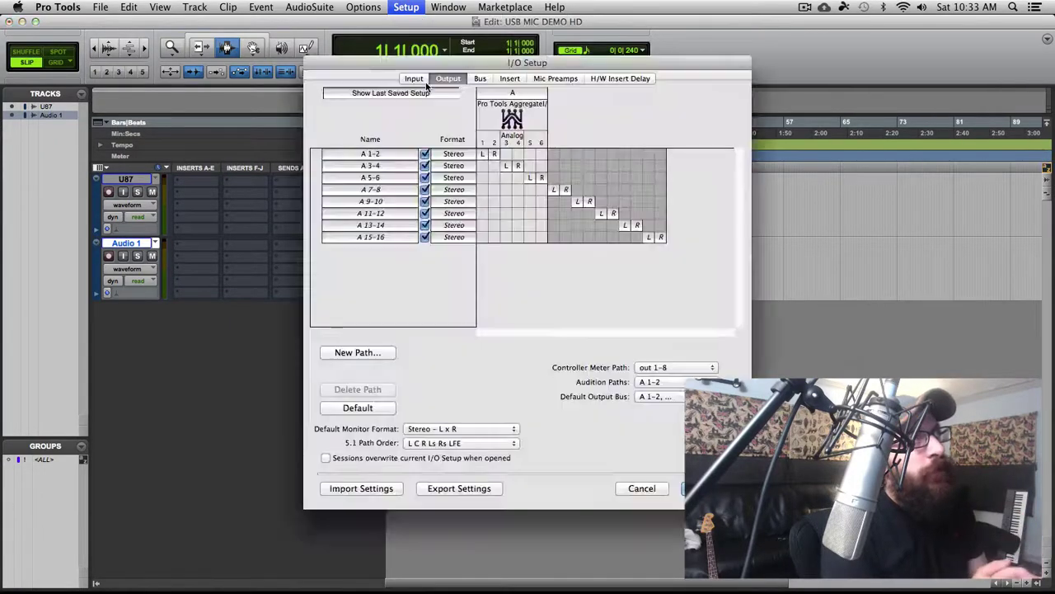
pyautogui.click(415, 78)
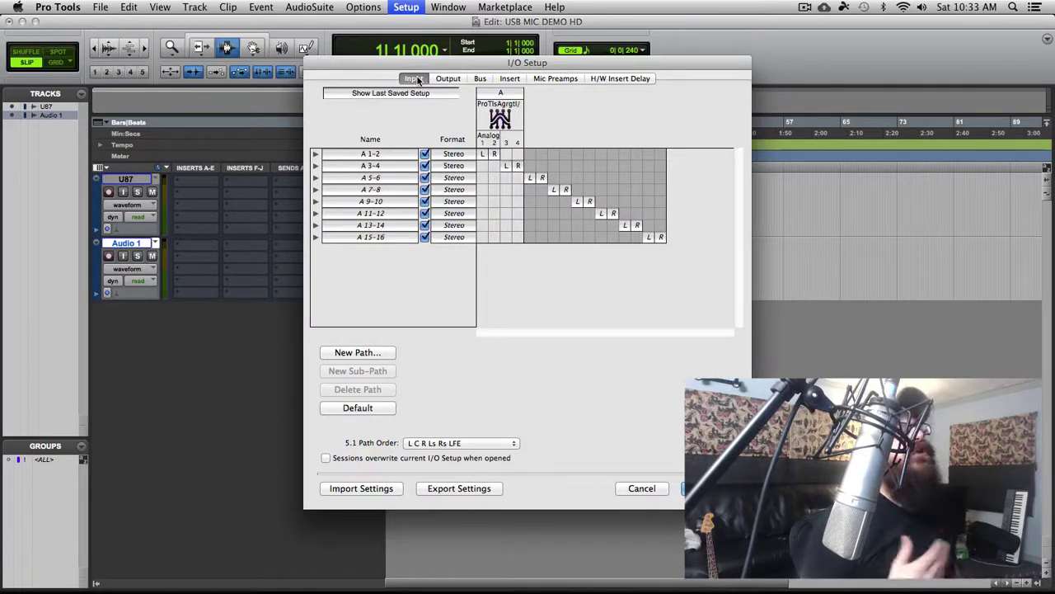
pyautogui.click(387, 354)
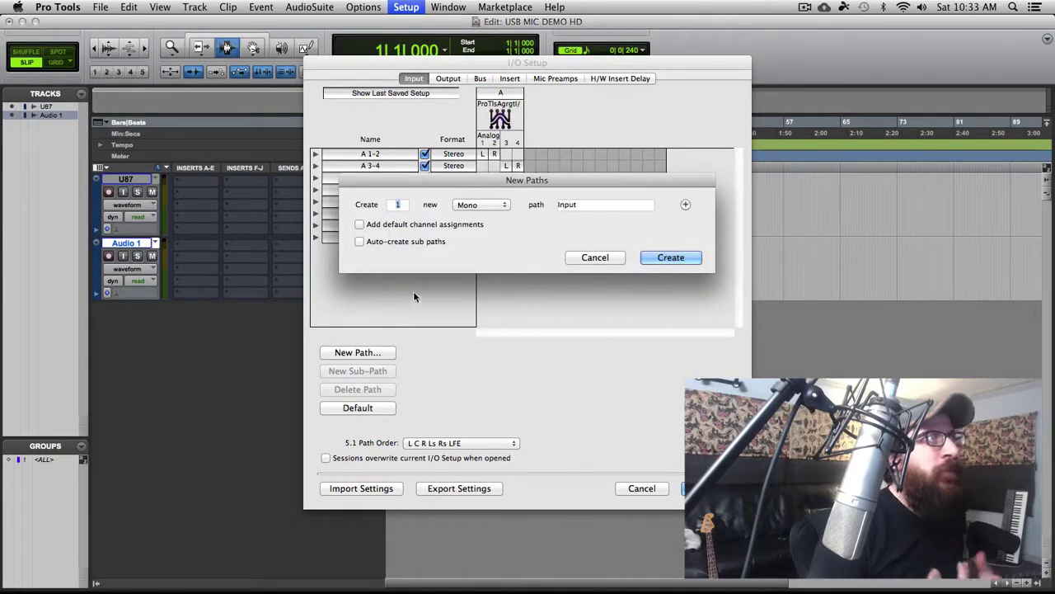
pyautogui.doubleClick(582, 208)
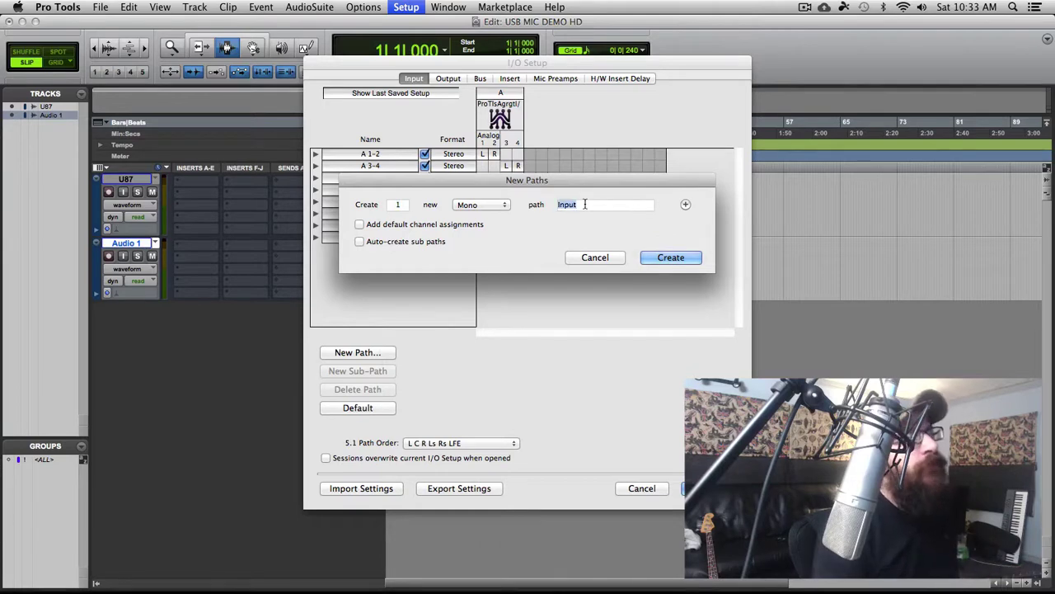
pyautogui.write('USB MIC')
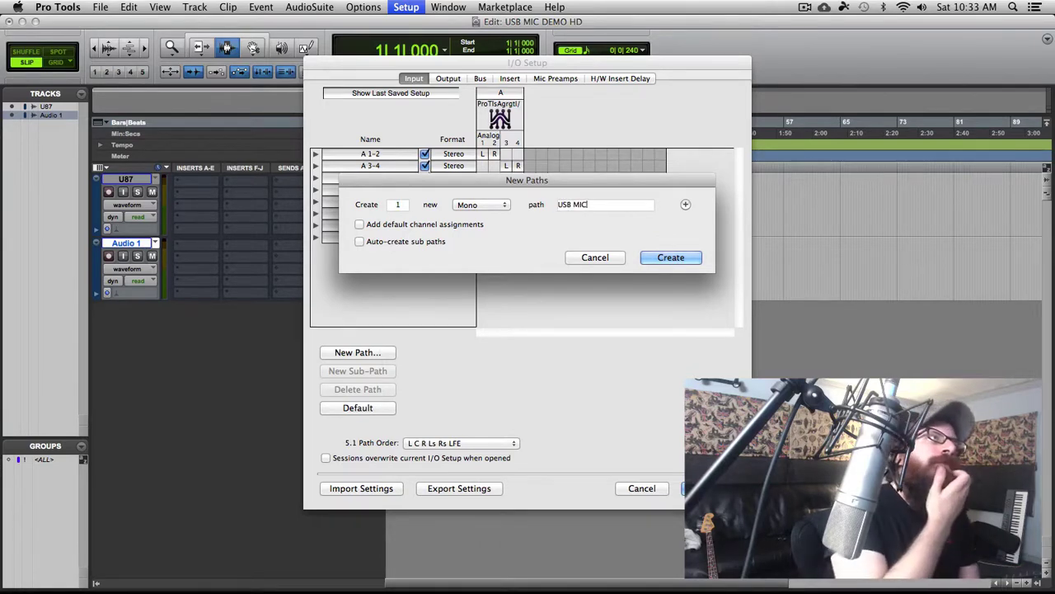
pyautogui.press('Return')
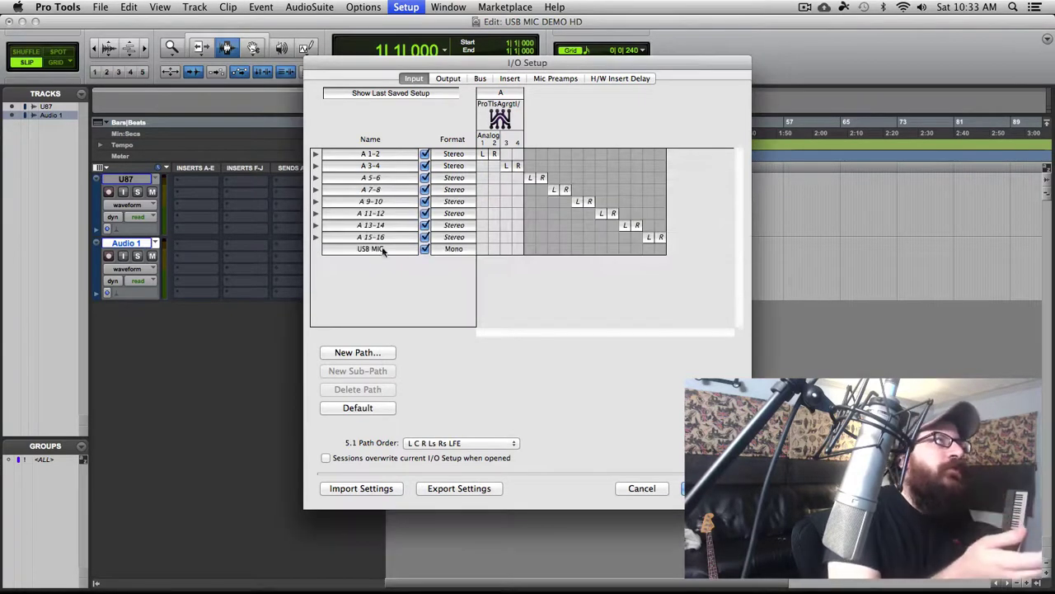
pyautogui.click(506, 248)
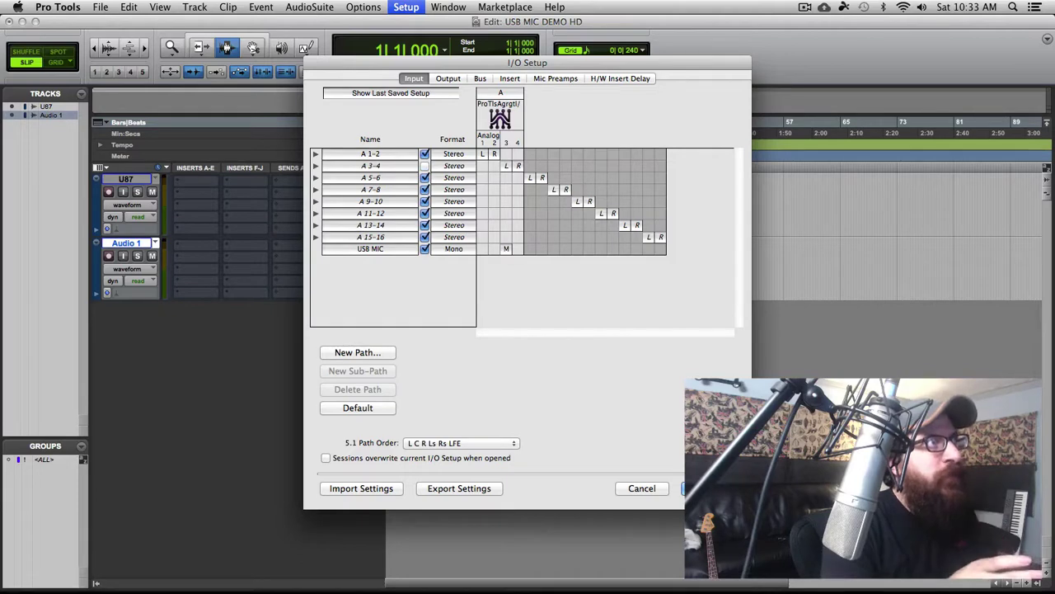
# Step: Close I/O Setup, set Audio 1's input to USB MIC, arm it, and start recording
pyautogui.press('Return')
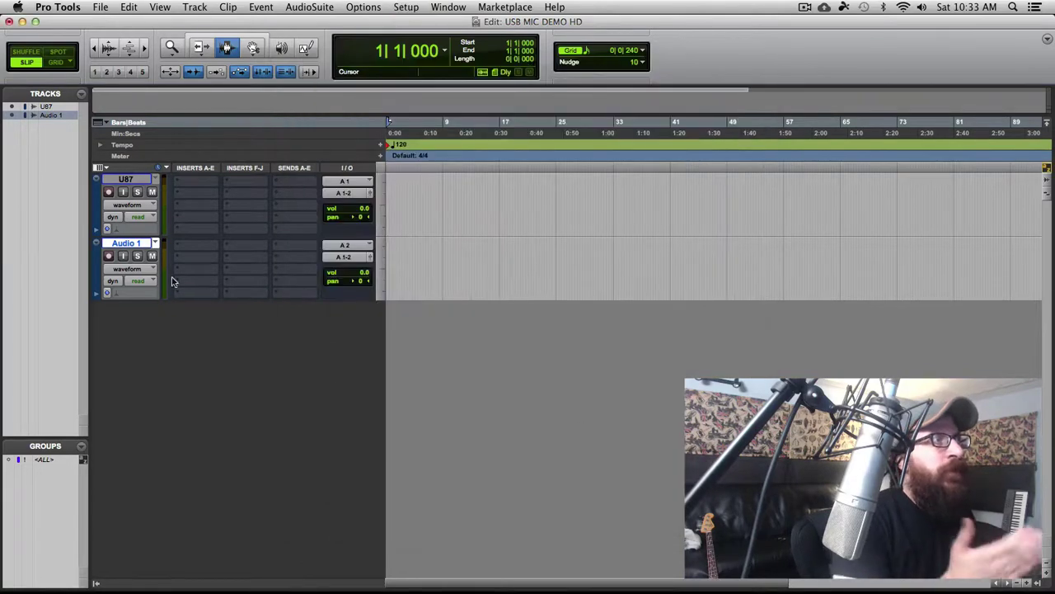
pyautogui.click(344, 242)
pyautogui.moveTo(360, 245)
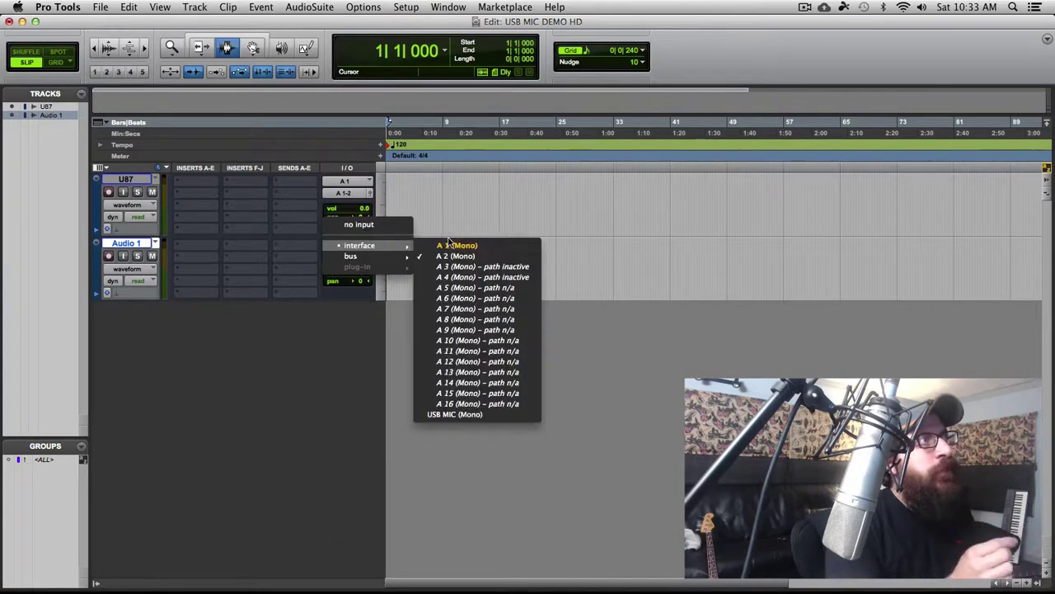
pyautogui.click(475, 415)
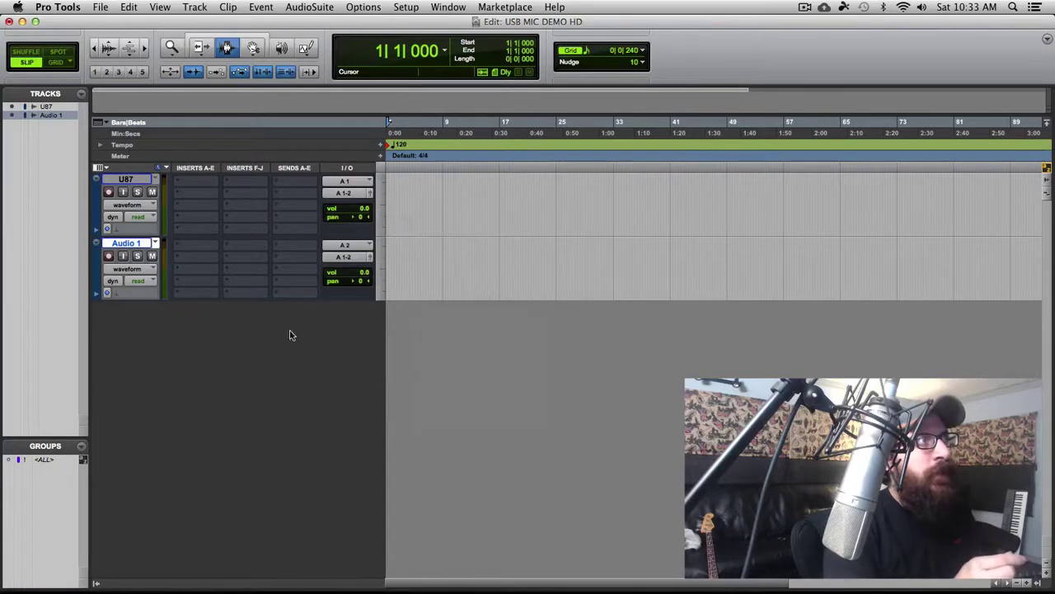
pyautogui.click(109, 257)
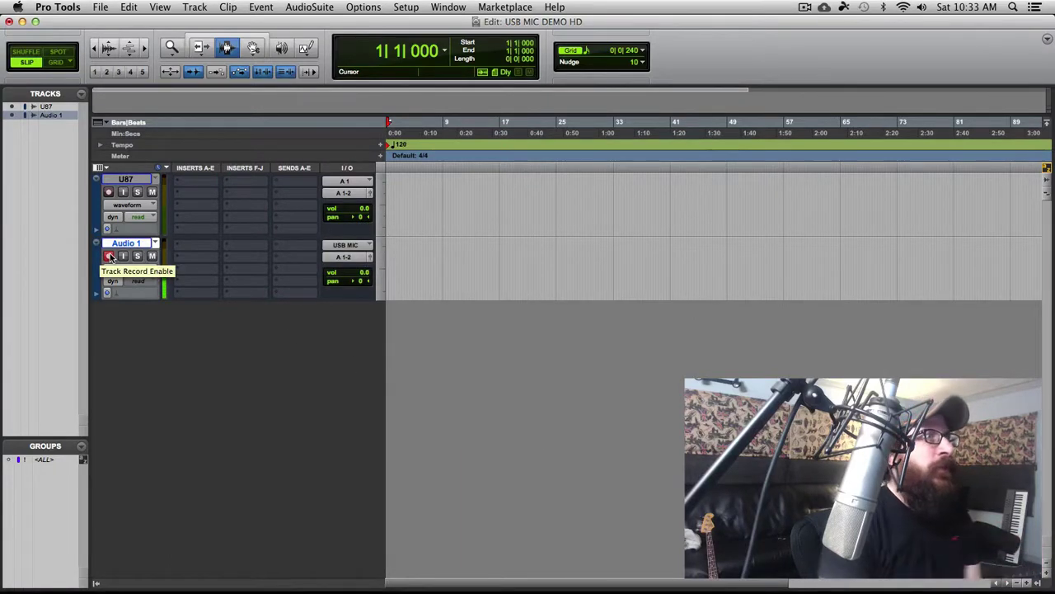
pyautogui.press('super+space')
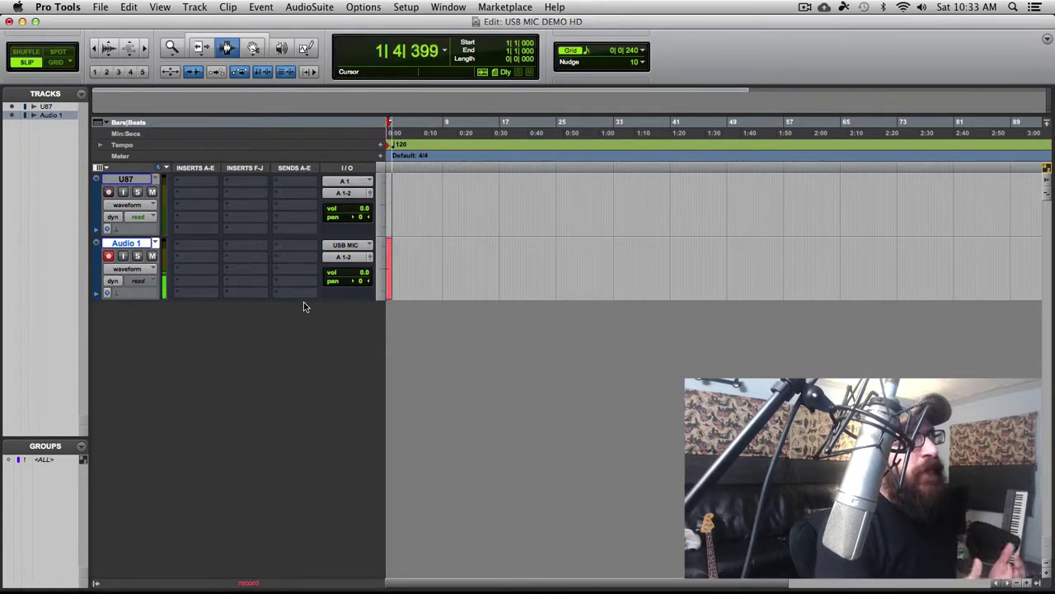